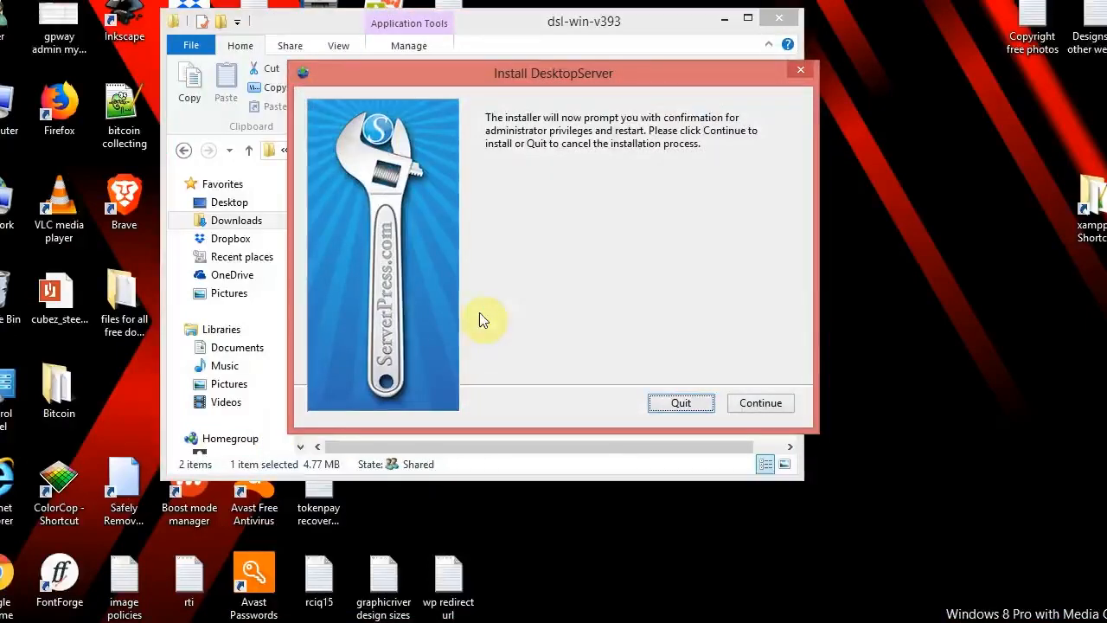
Step: Run a new DesktopServer installation into c:\xampplite, accept the license, and finish the installer
click(763, 406)
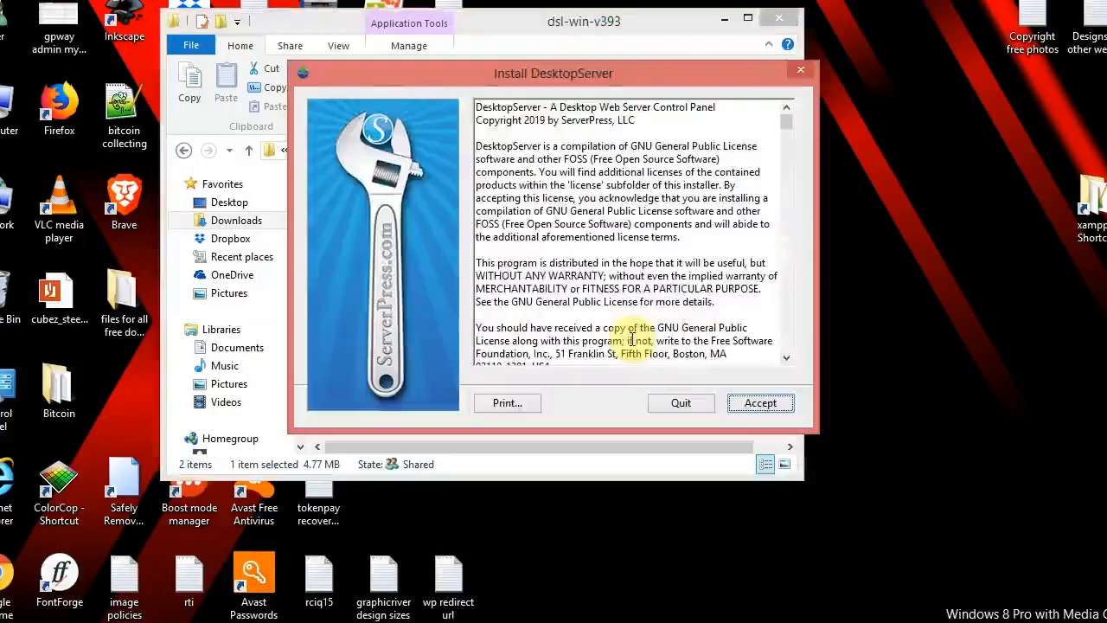
click(761, 405)
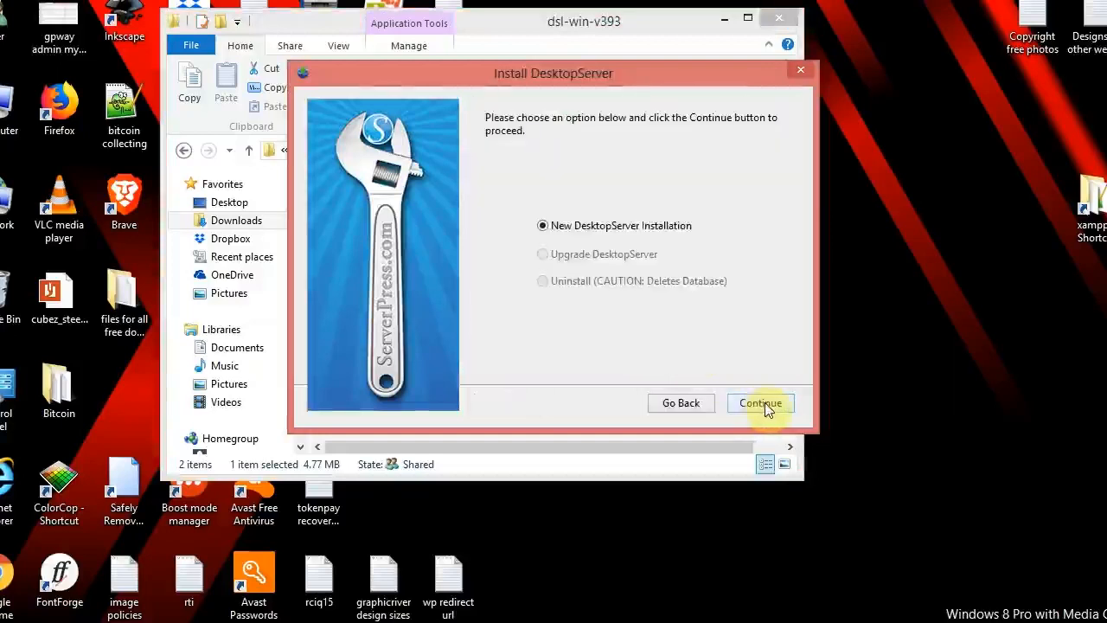
click(761, 403)
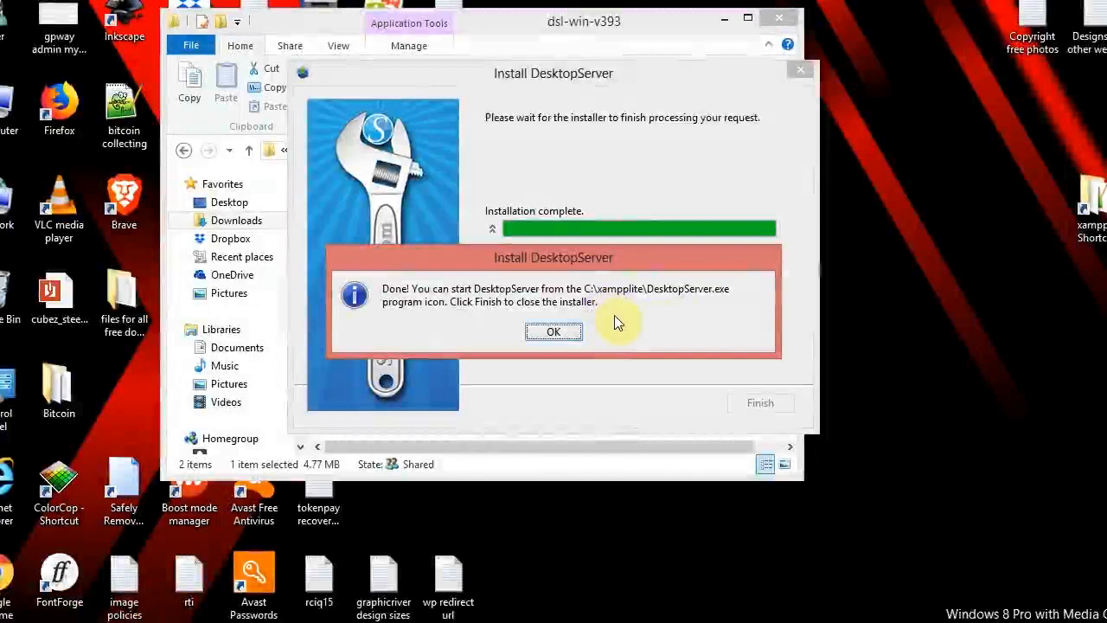
click(554, 333)
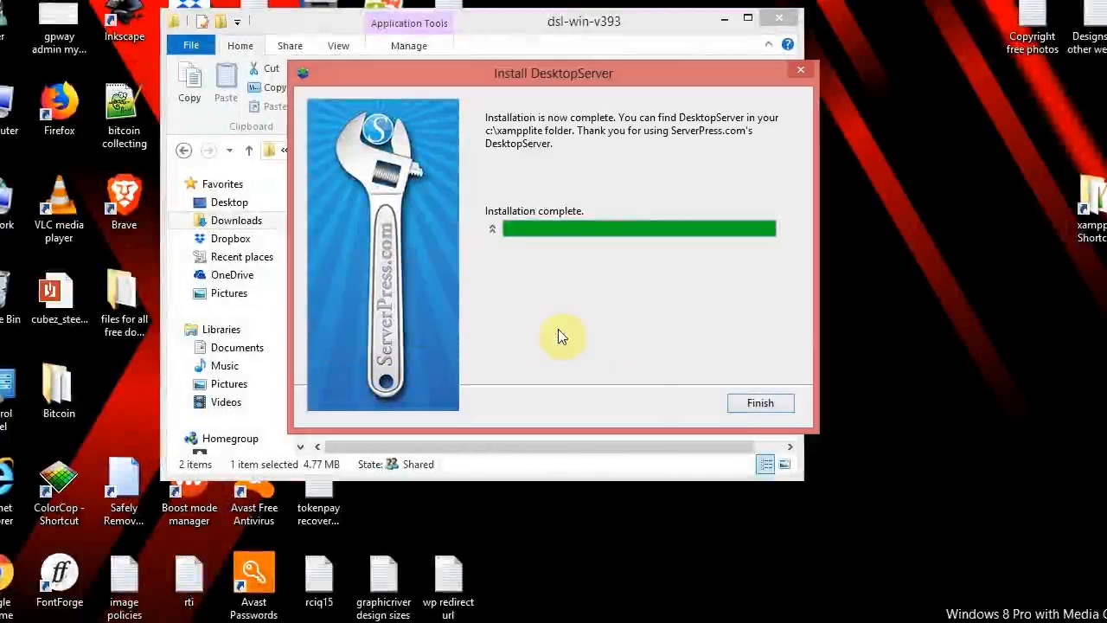
click(760, 404)
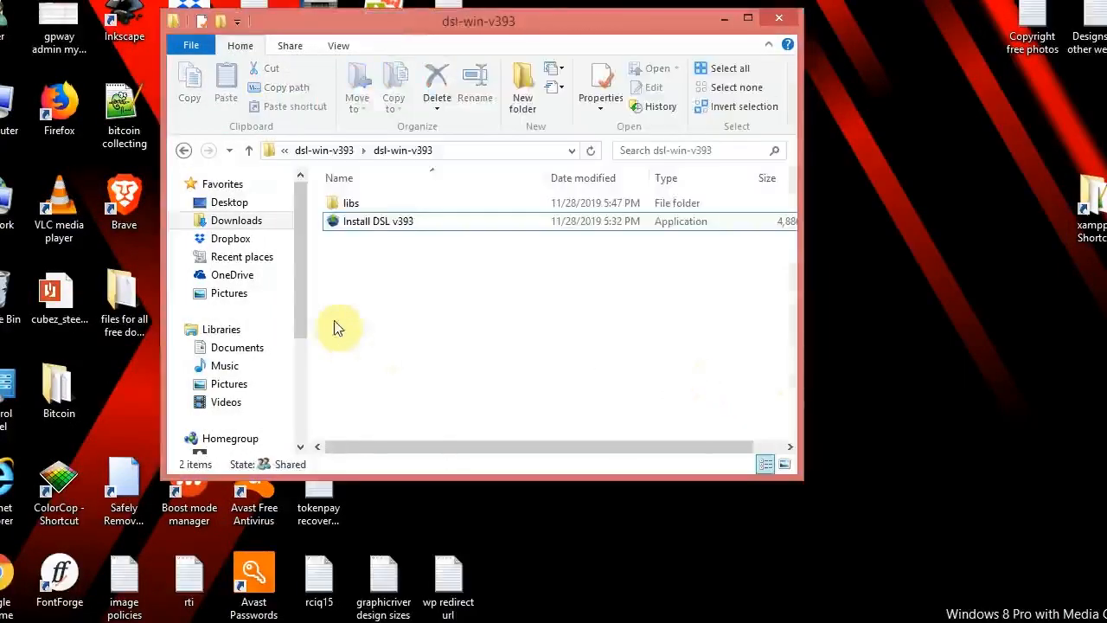
Step: Browse to C:\xampplite and launch the DesktopServer application
drag(297, 245, 298, 300)
click(251, 414)
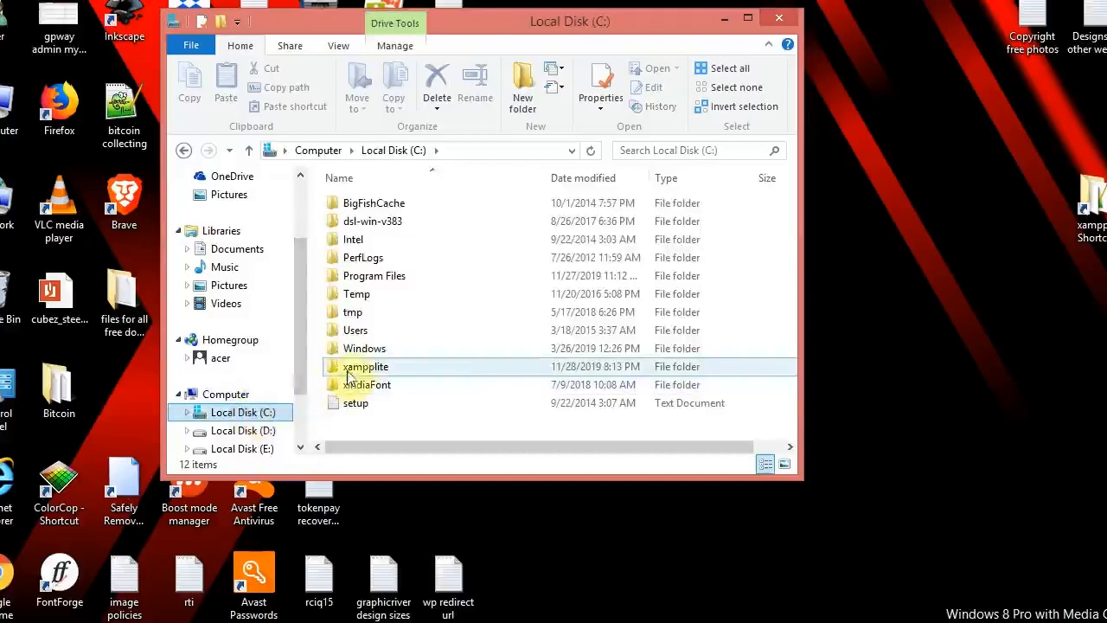
double_click(354, 372)
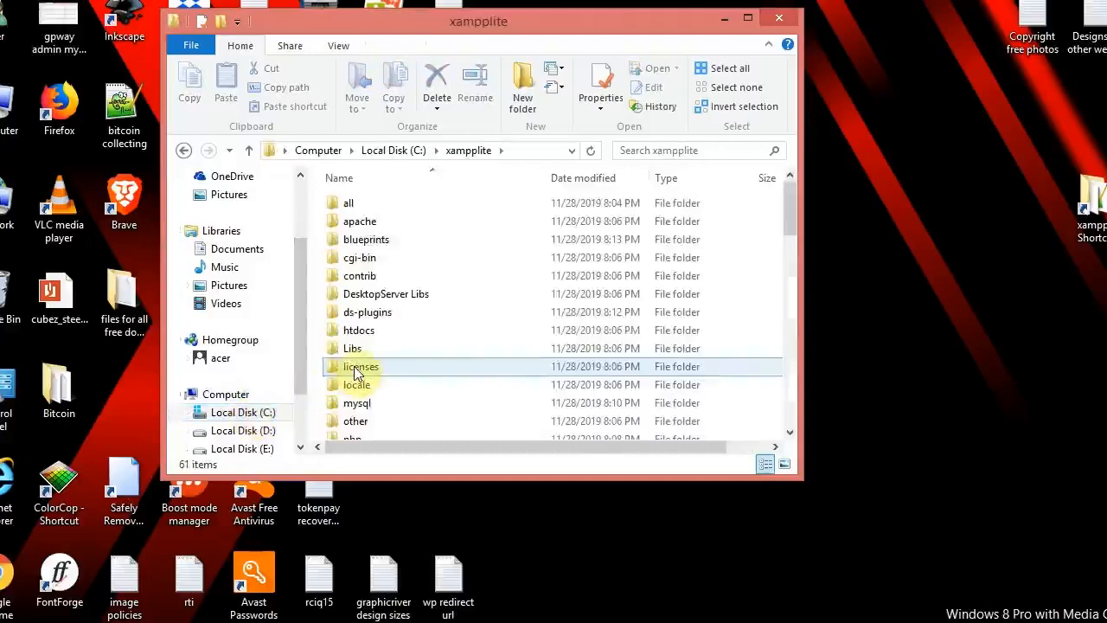
key(d)
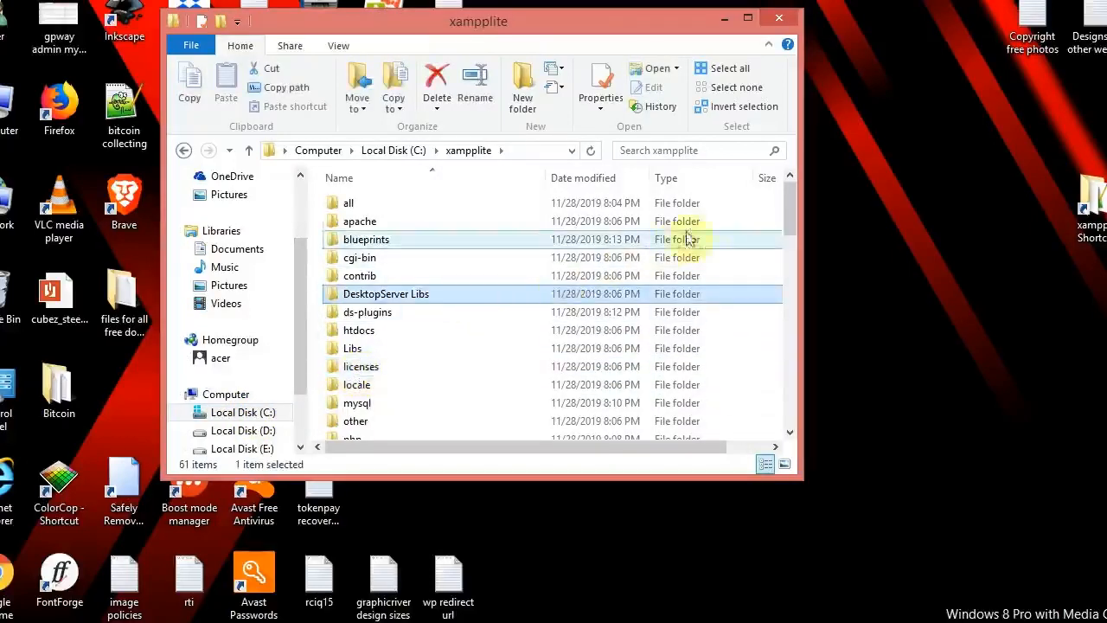
drag(790, 201, 799, 398)
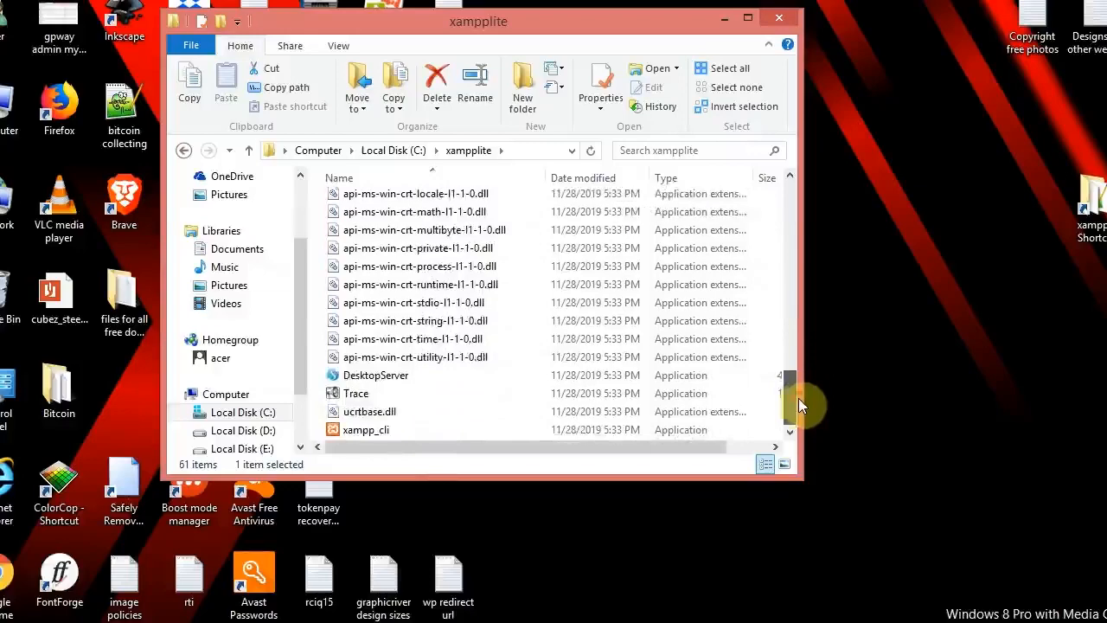
click(405, 382)
double_click(407, 385)
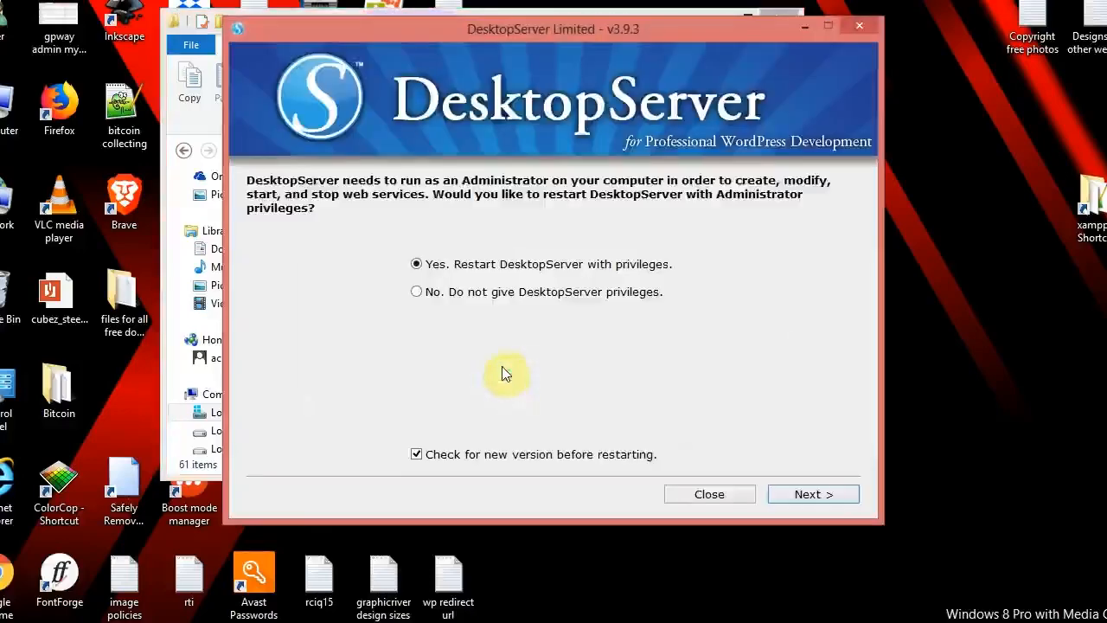
Step: Restart DesktopServer as administrator and start its Apache and MySQL services
click(815, 495)
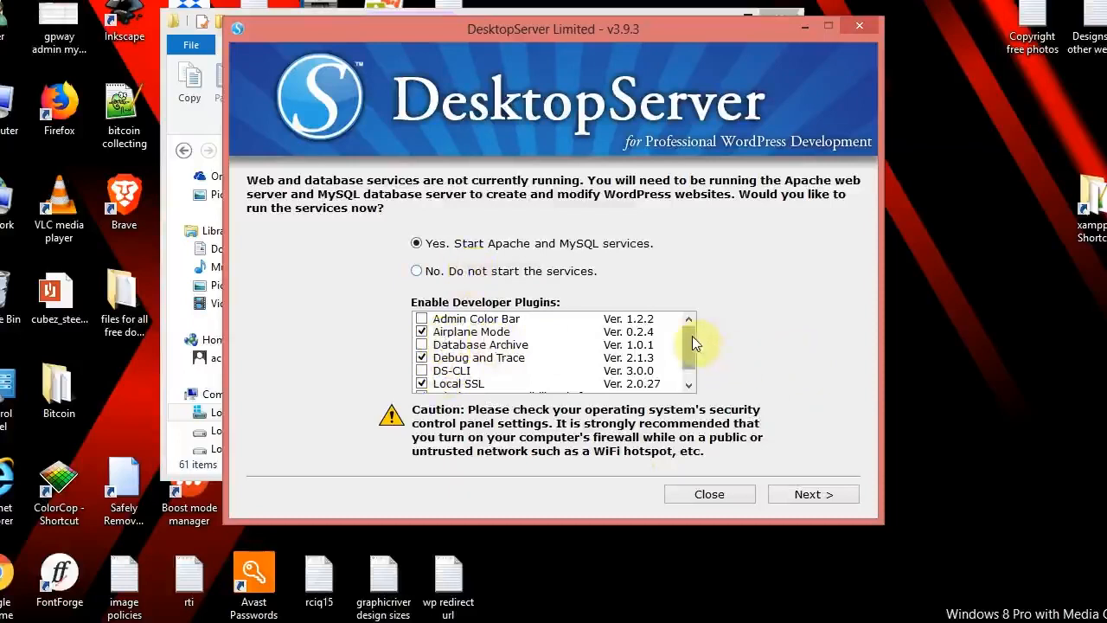
drag(692, 336, 692, 344)
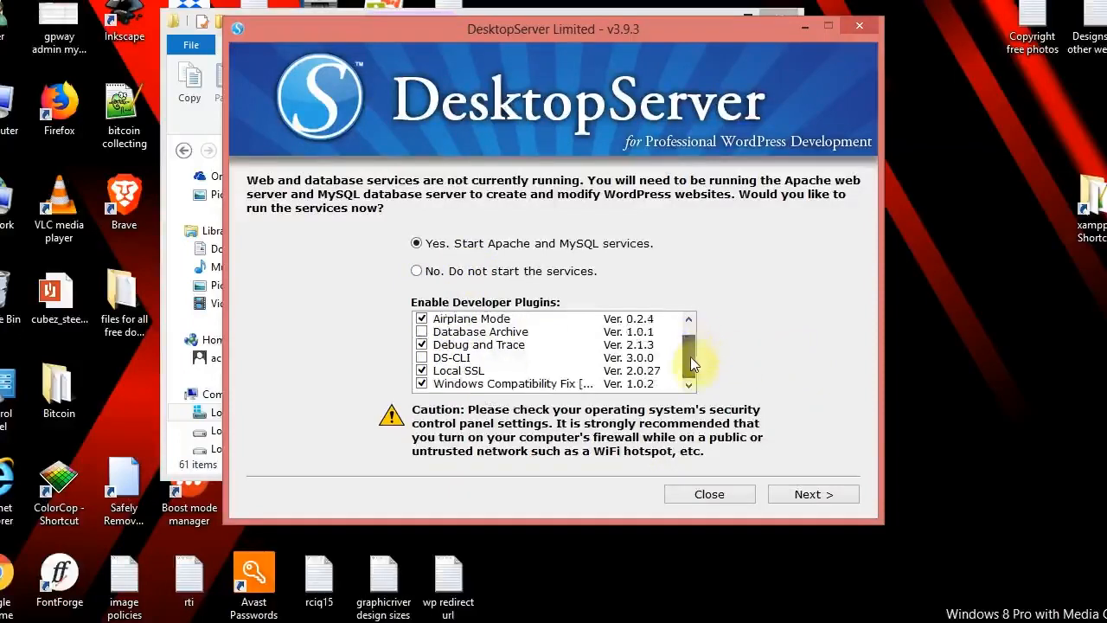
drag(689, 371, 690, 346)
click(805, 495)
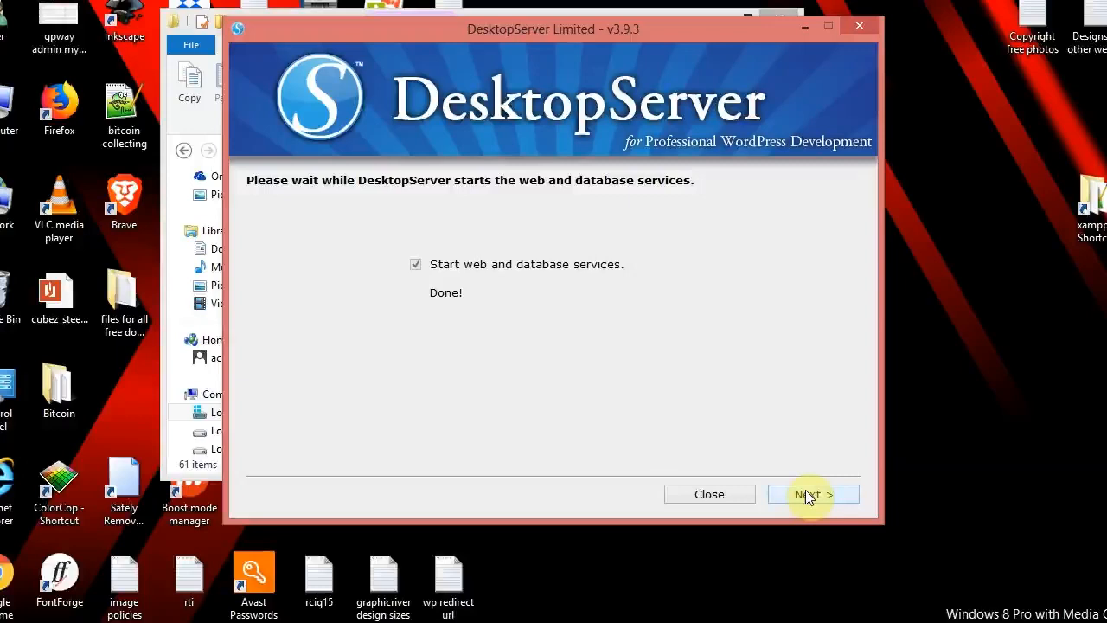
click(806, 495)
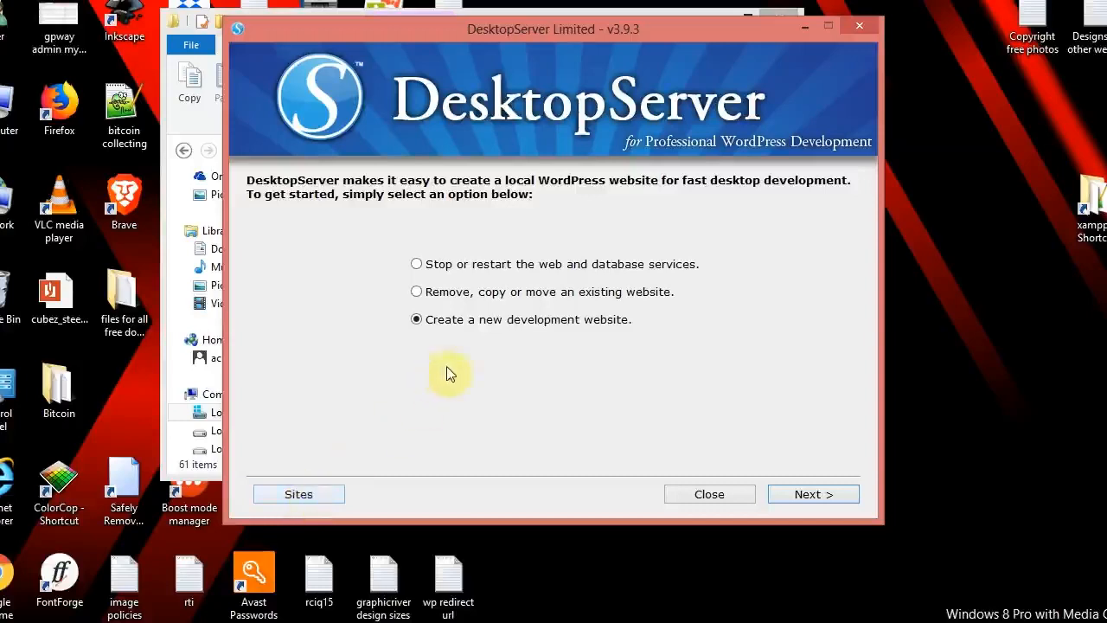
click(797, 497)
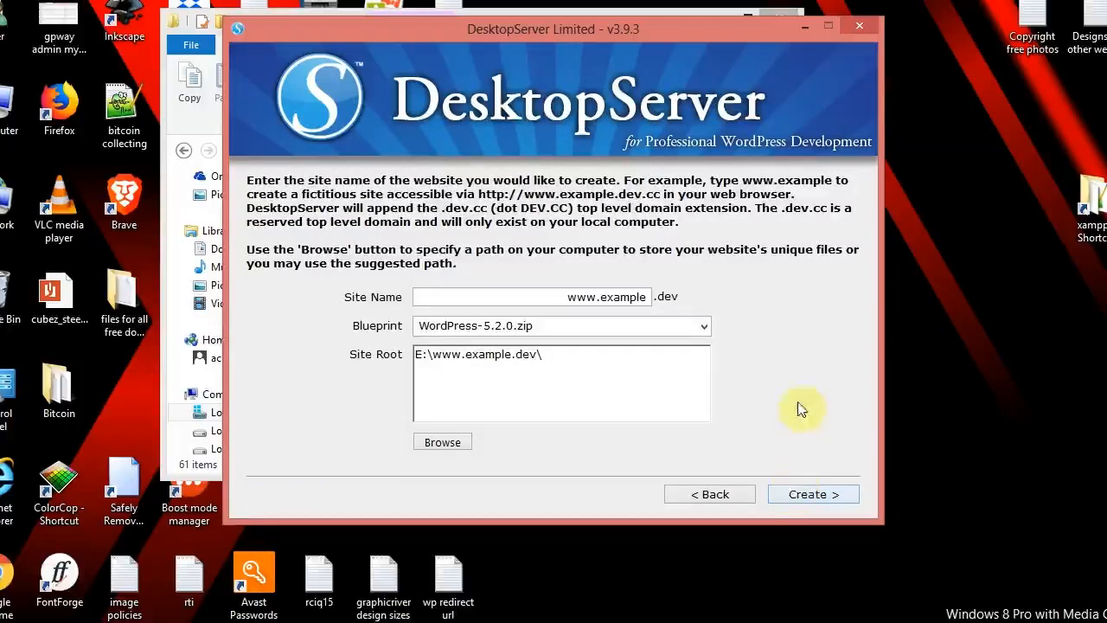
click(634, 296)
key(BackSpace)
key(BackSpace)
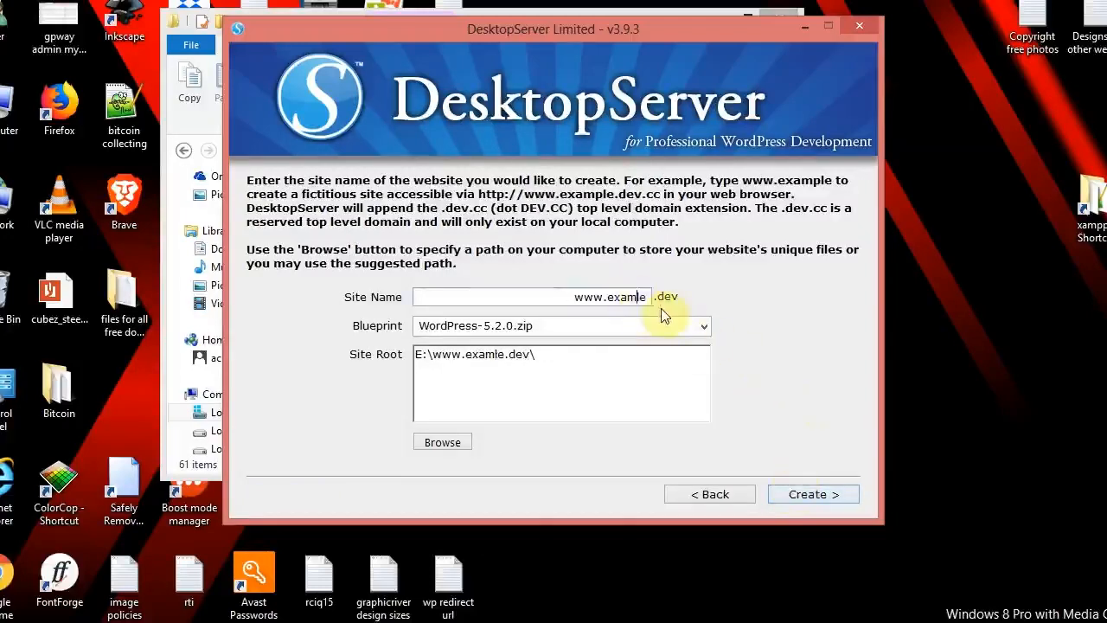
key(BackSpace)
key(BackSpace)
key(BackSpace)
key(BackSpace)
key(BackSpace)
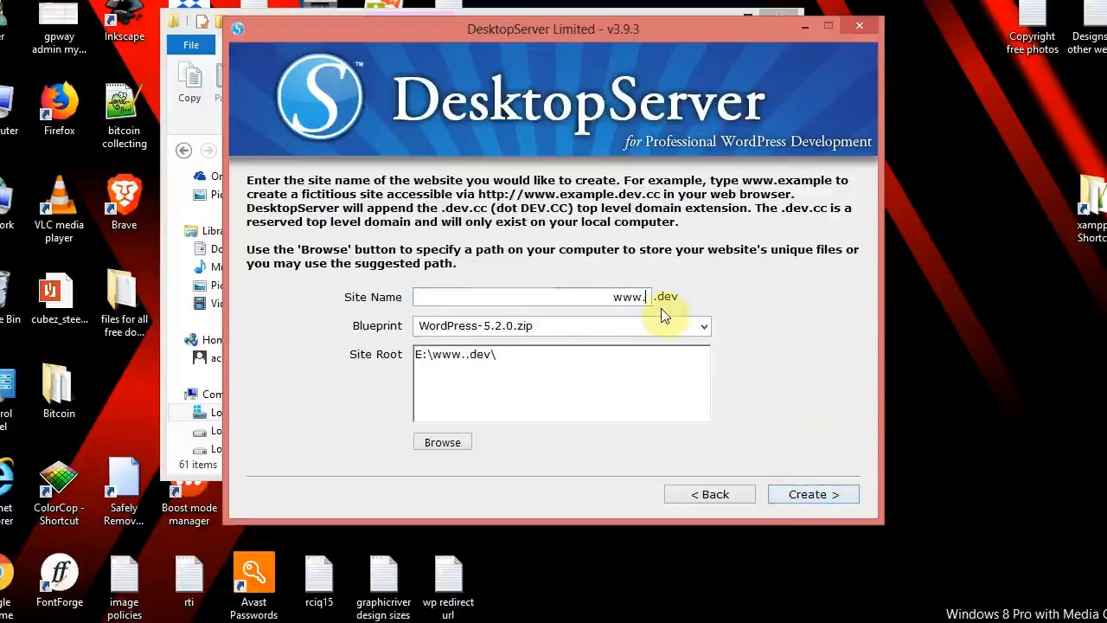
text(work)
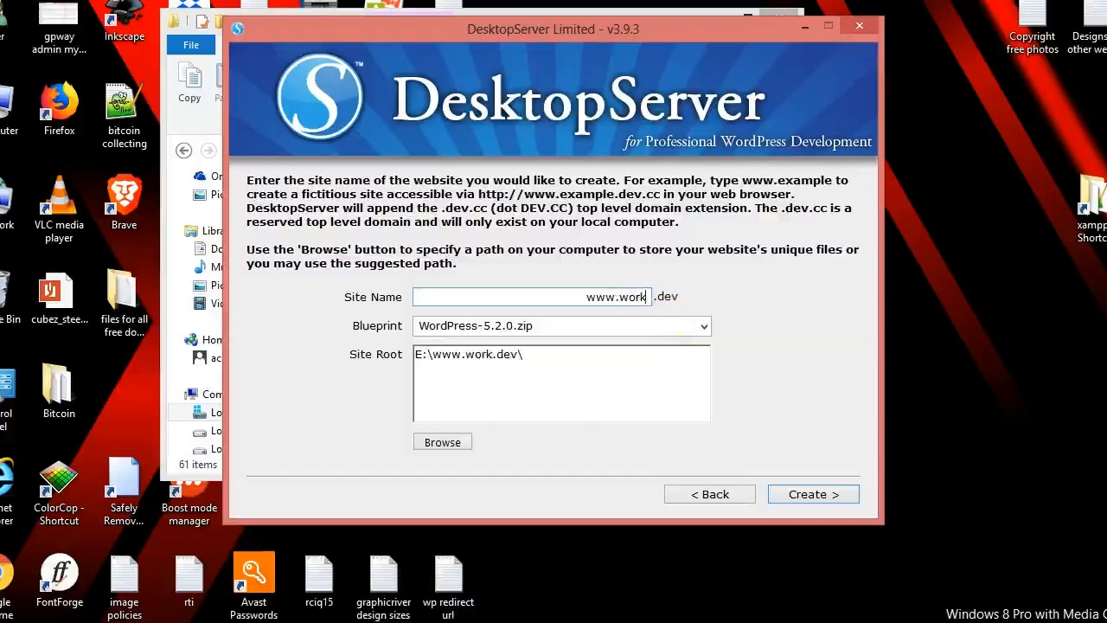
Step: Create the site from the WordPress-5.2.0.zip blueprint and return to the task-choice page
click(705, 329)
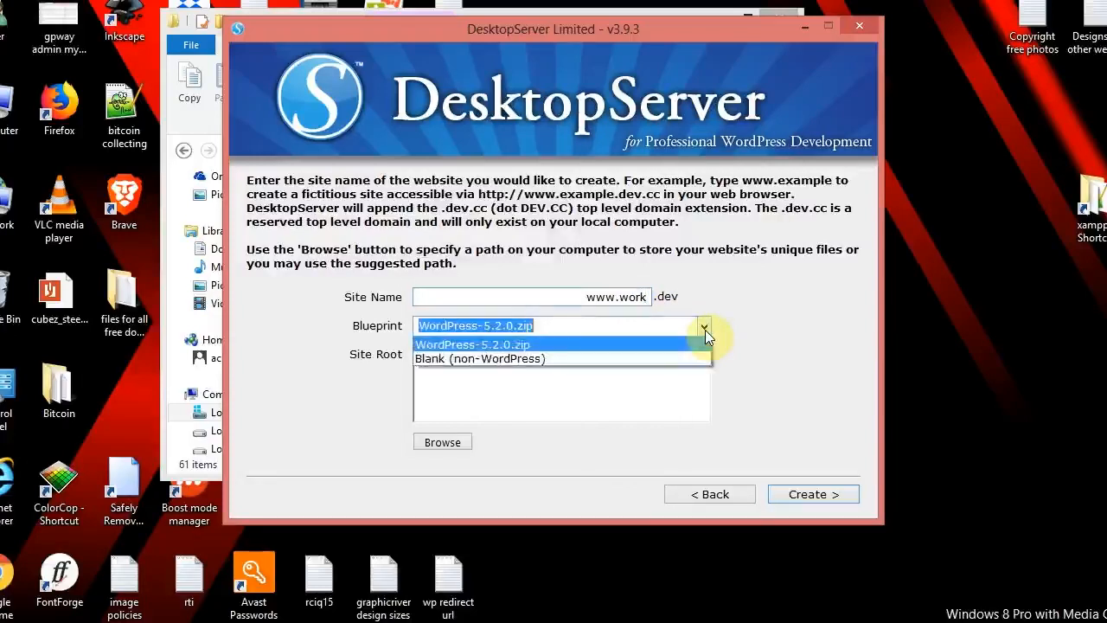
click(757, 337)
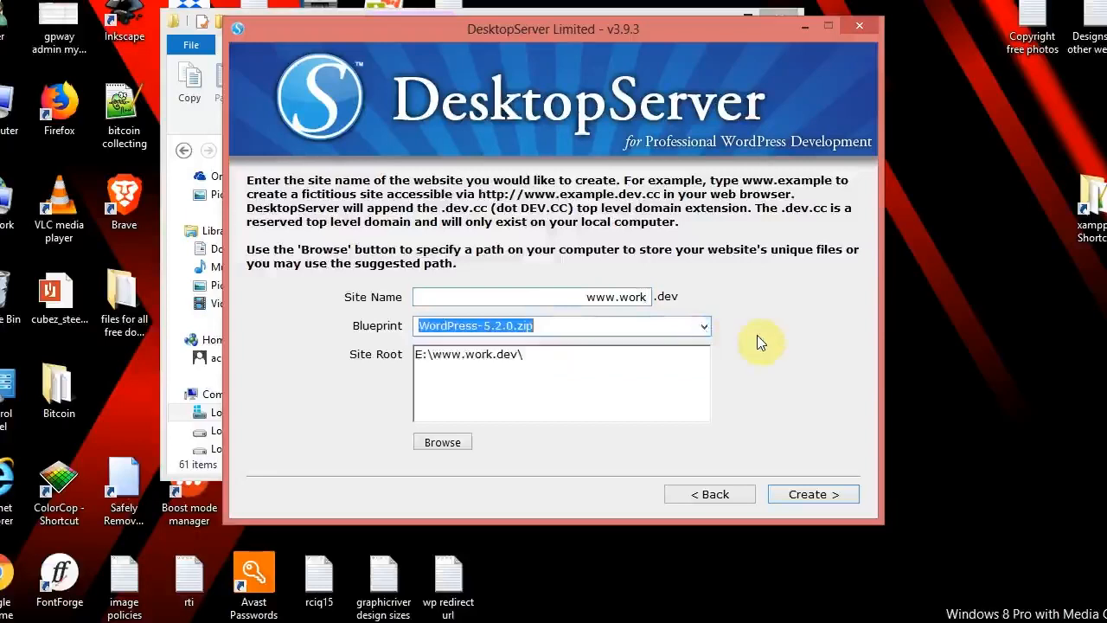
click(808, 496)
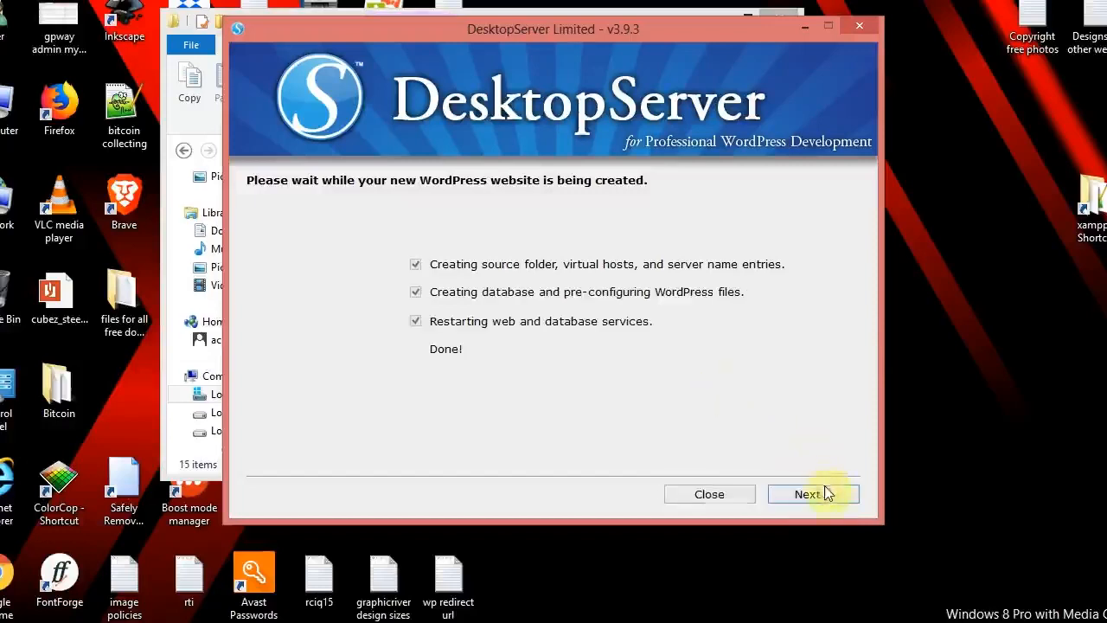
click(825, 495)
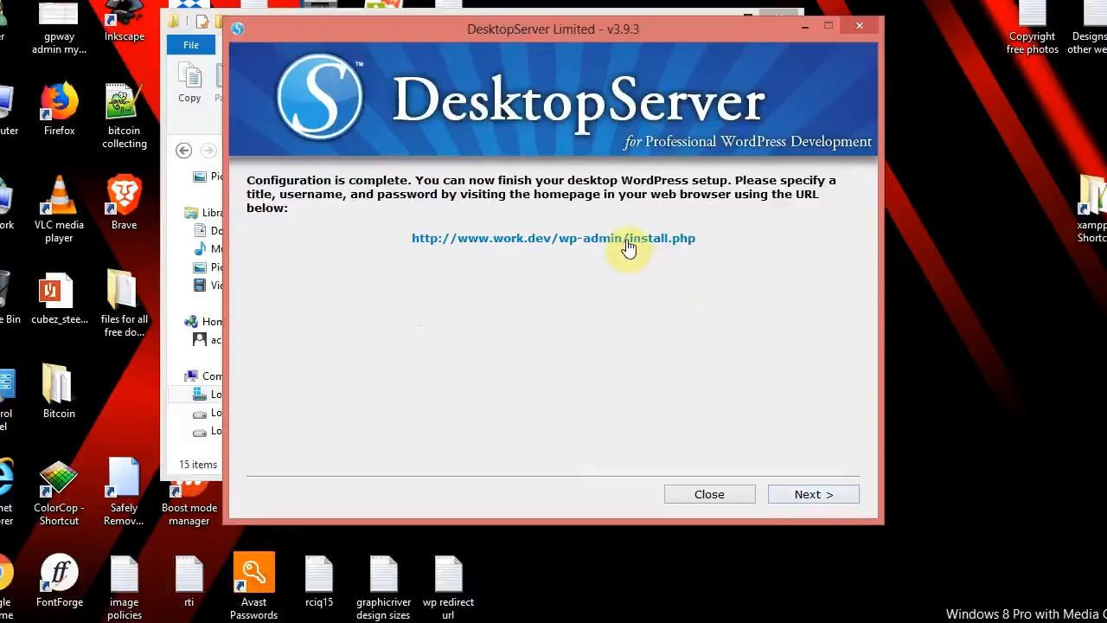
click(813, 494)
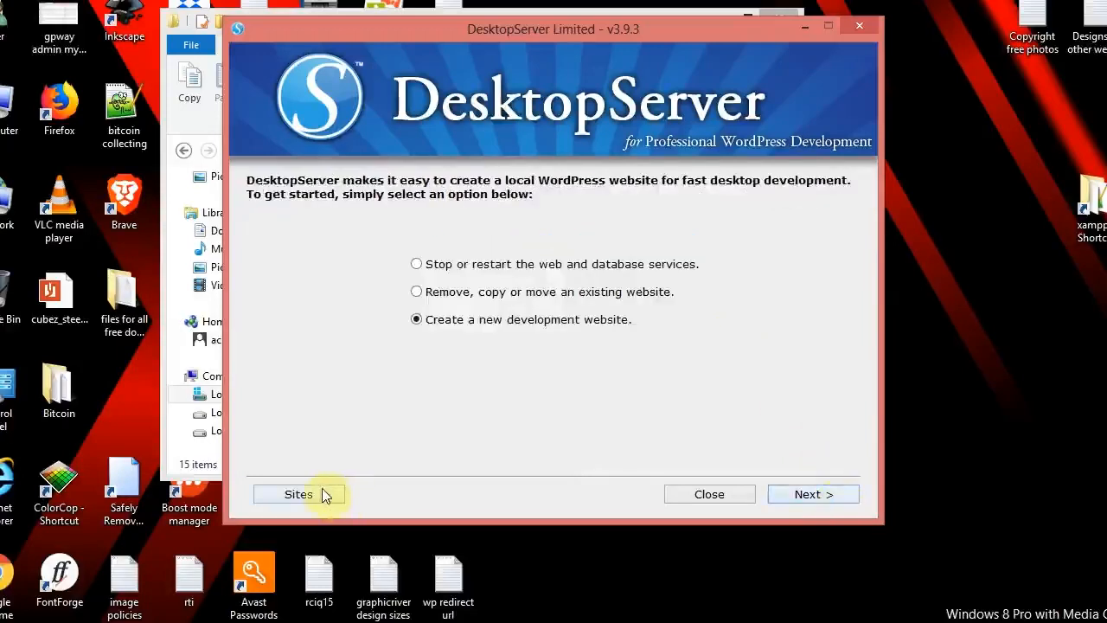
click(303, 494)
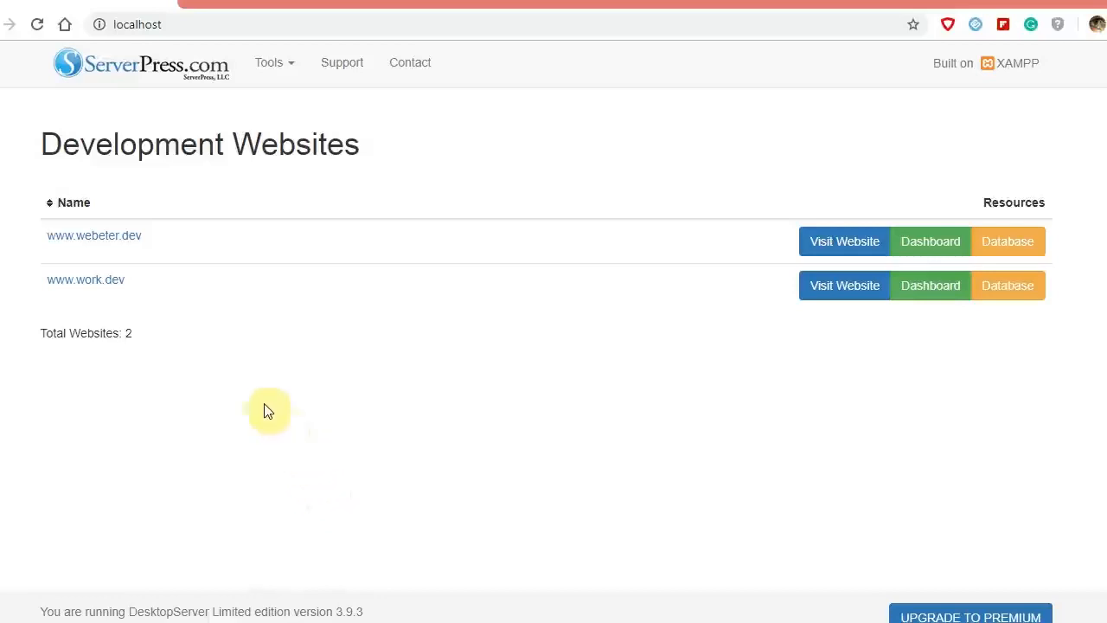
click(833, 295)
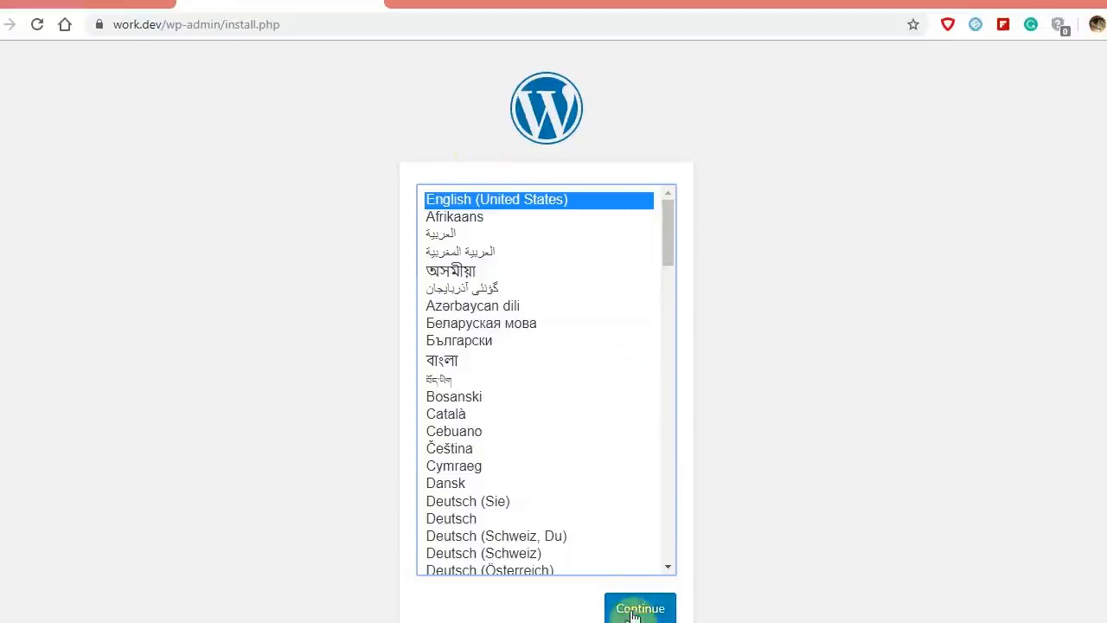
Step: Keep English (United States), then enter site title 'work', an admin username and a weak password
click(635, 616)
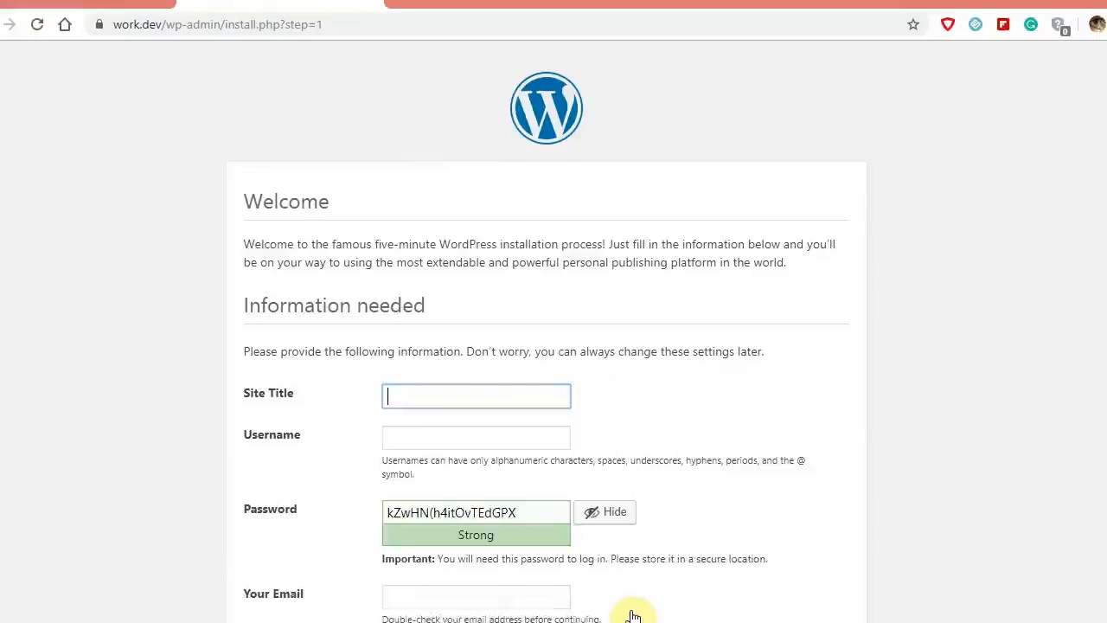
text(work)
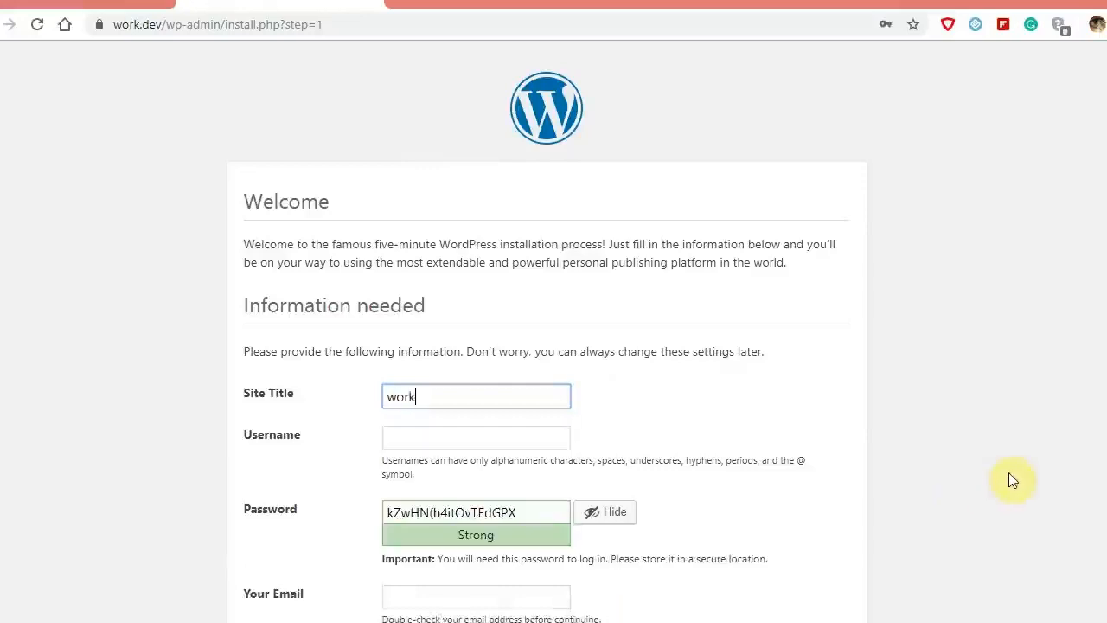
key(Tab)
text(admin)
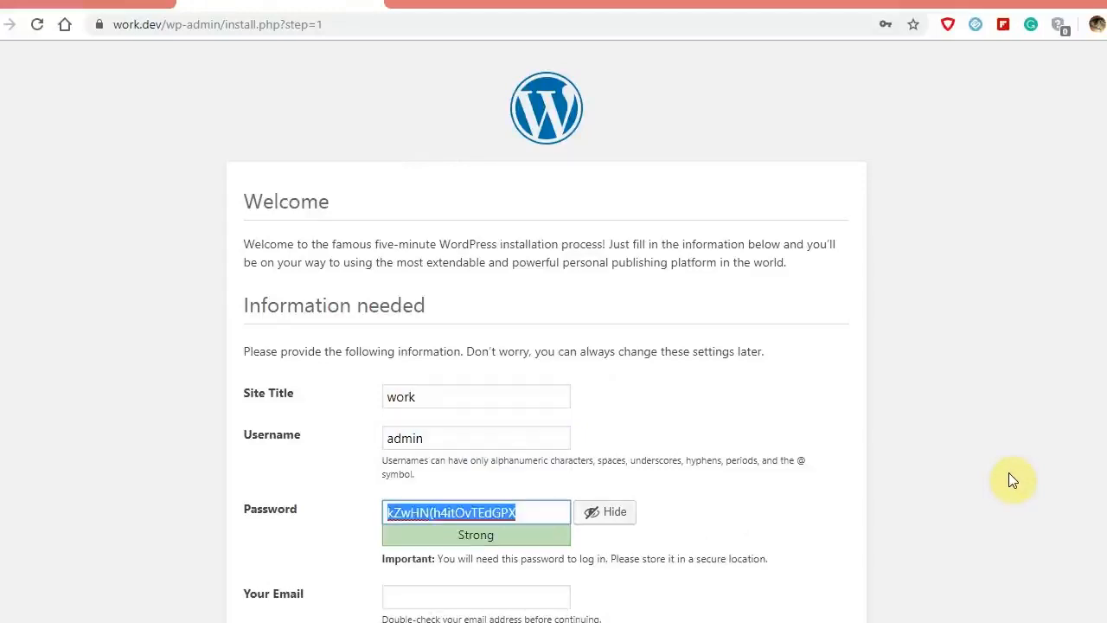
text(password)
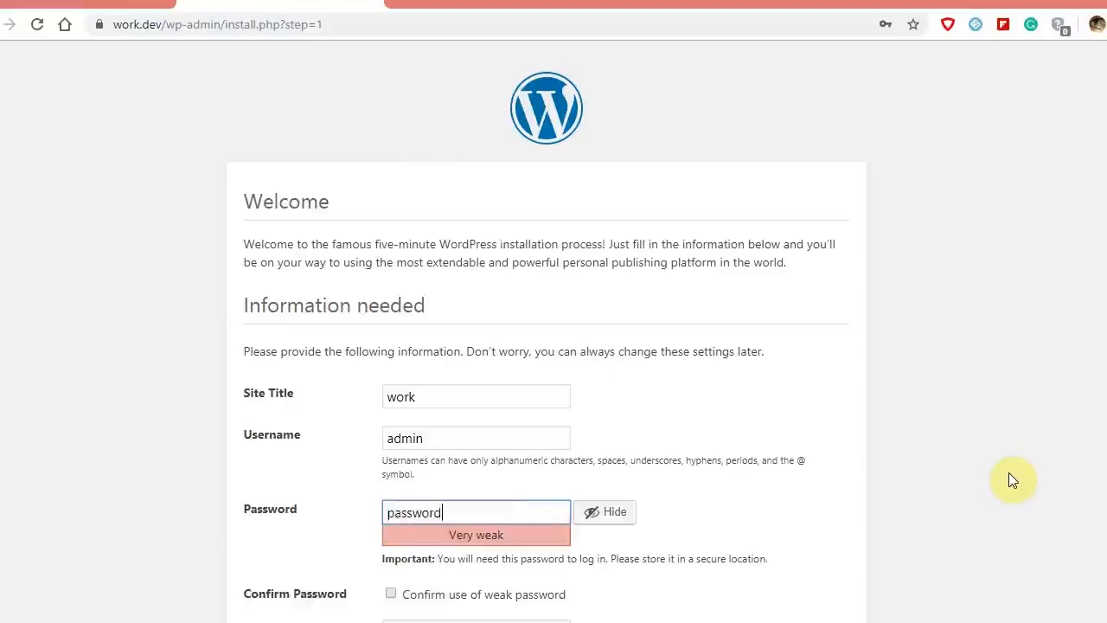
key(Tab)
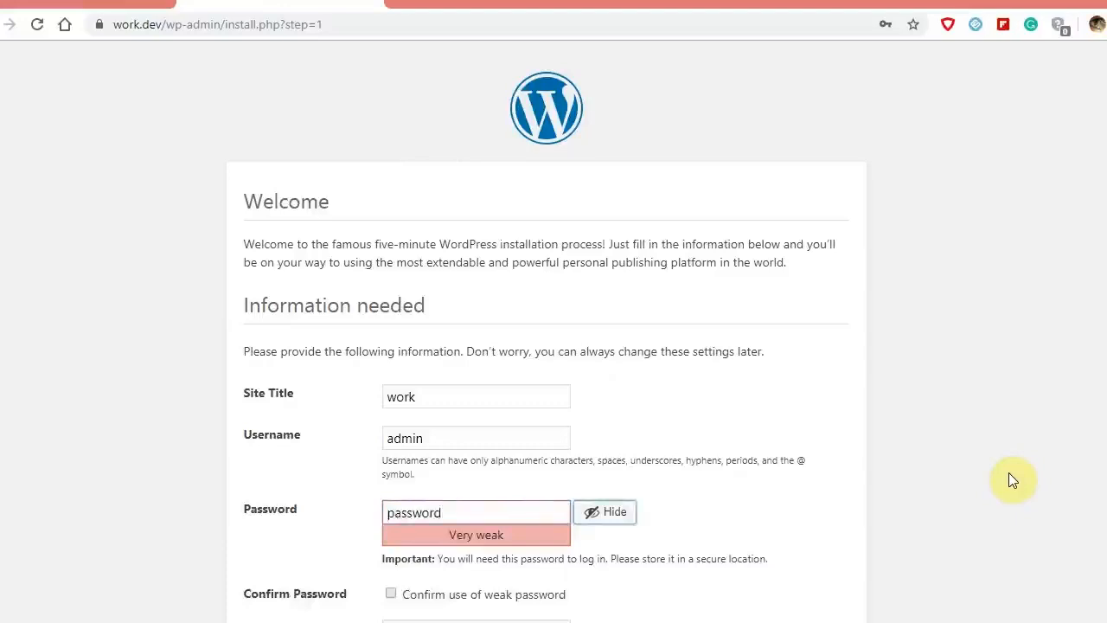
key(Tab)
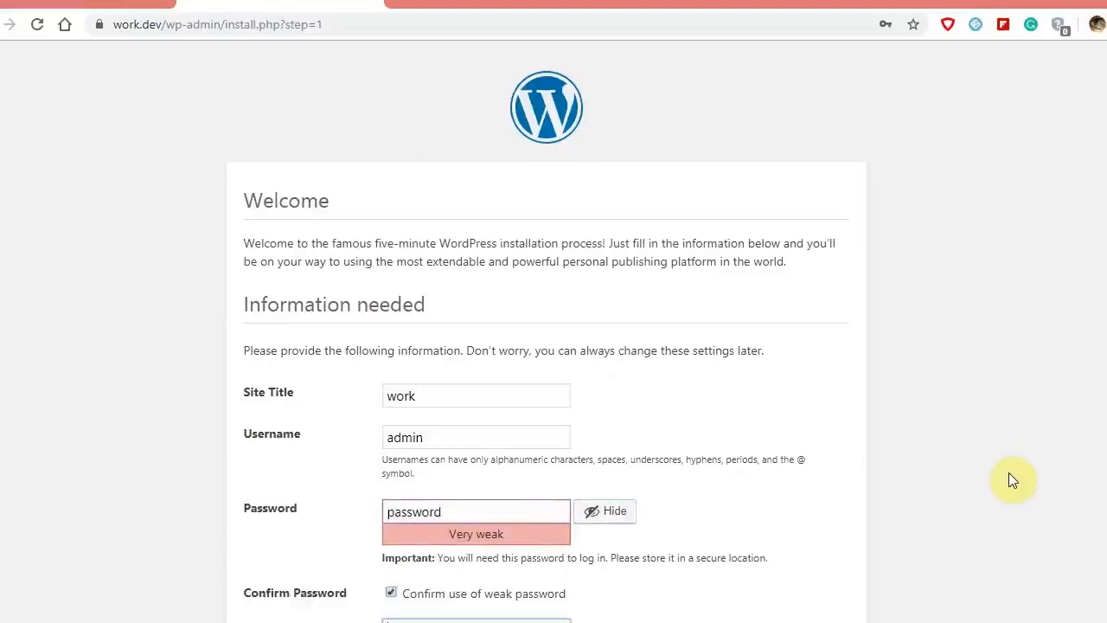
key(Tab)
key(Tab)
Step: Fill in the admin email, install WordPress, and go to the login page
click(1009, 472)
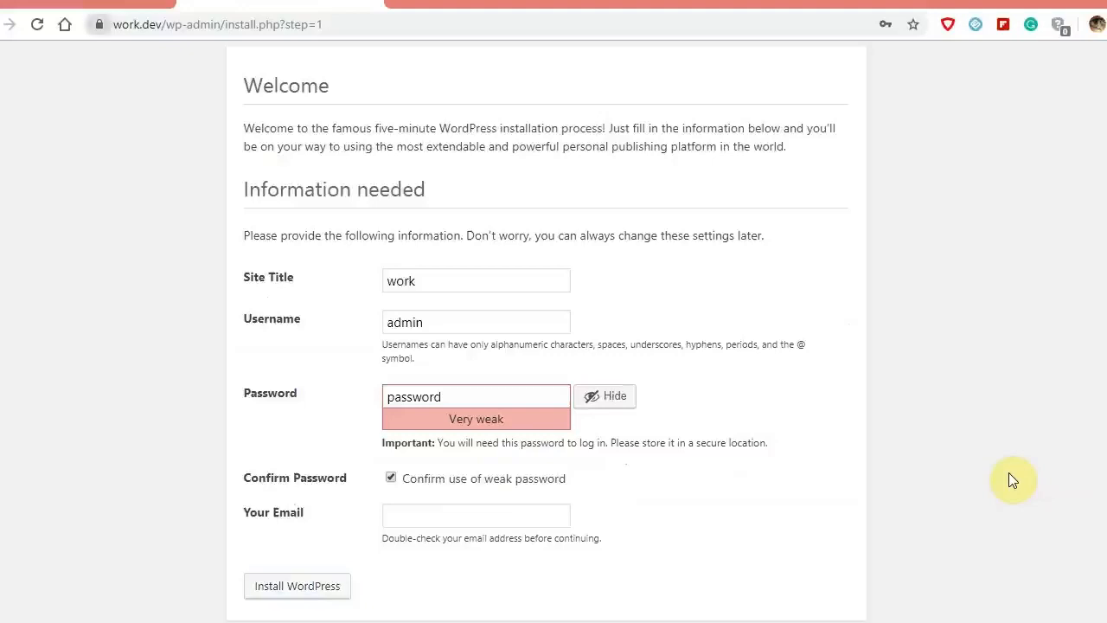
click(552, 513)
text(te)
key(Down)
key(Return)
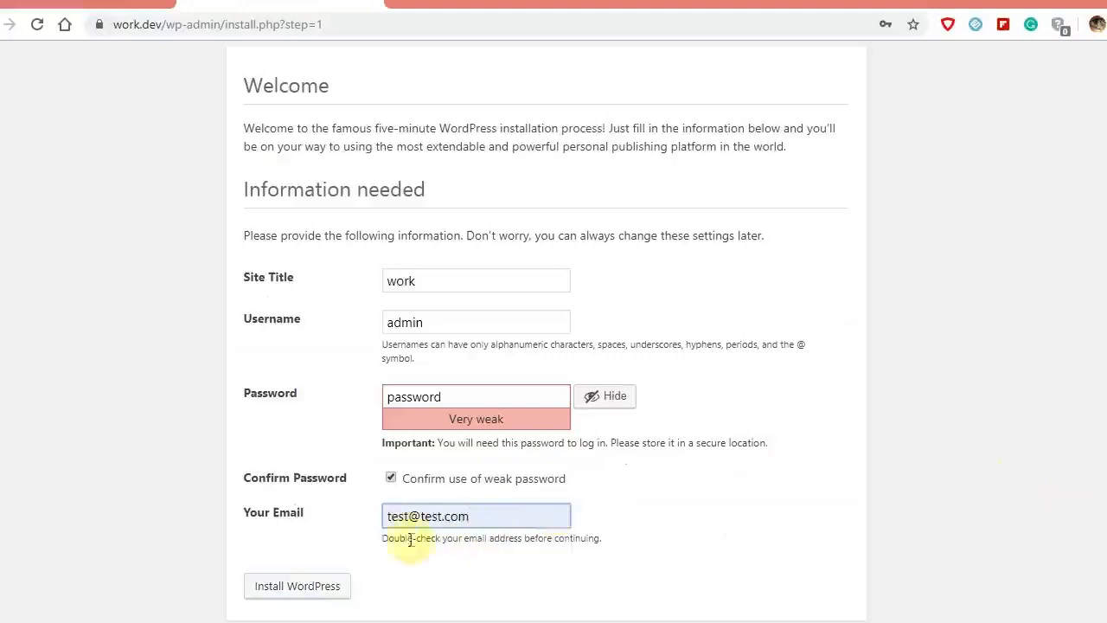
click(322, 589)
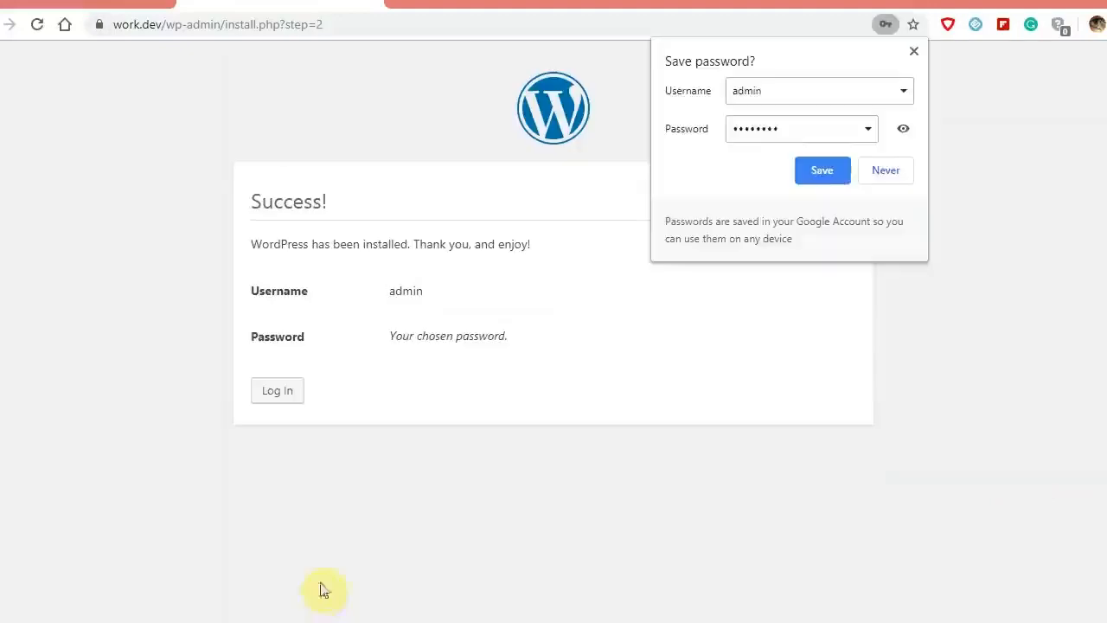
click(427, 391)
click(282, 395)
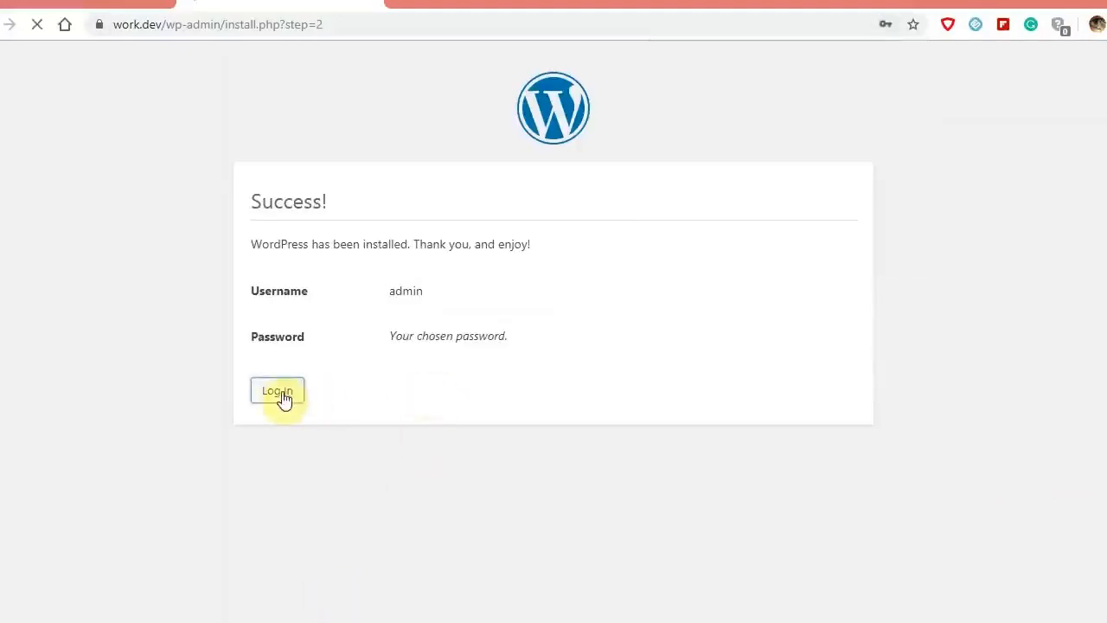
Step: Log in to the WordPress dashboard with the admin credentials and Remember Me ticked
text(admin)
key(Tab)
text(password)
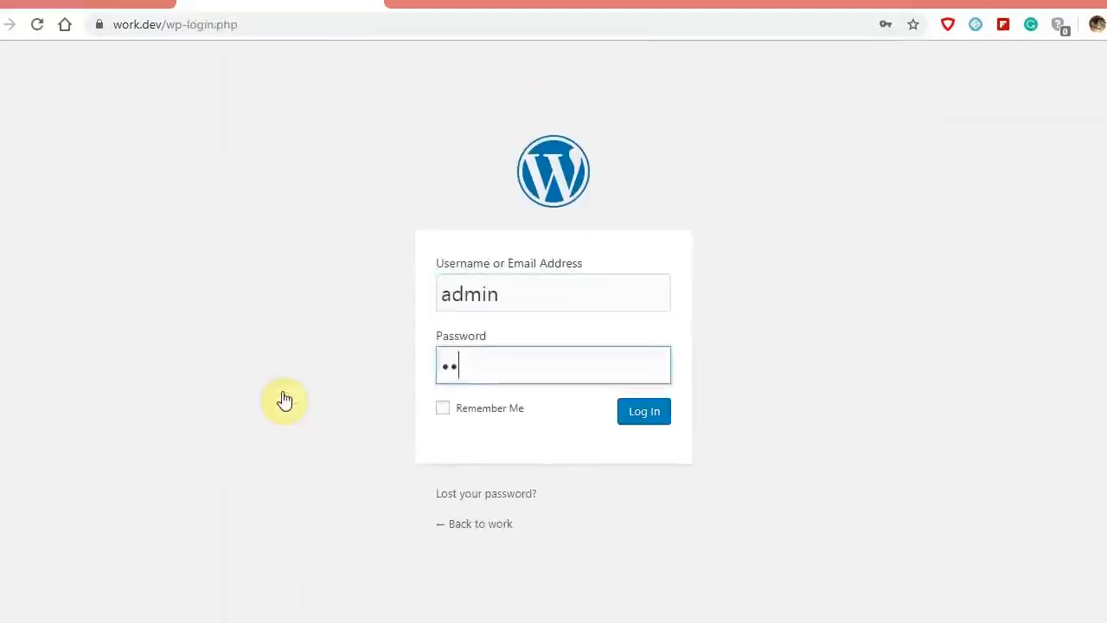
key(Tab)
key(space)
key(Return)
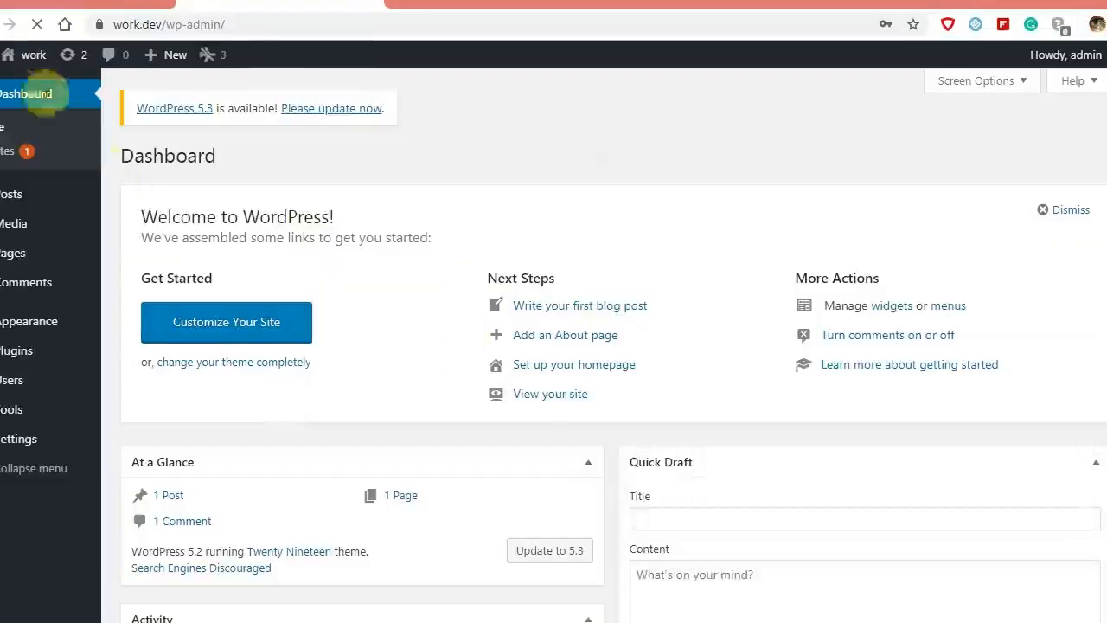
Step: Visit the work site's front end and open the Hello world! post
mouse_move(23, 63)
click(21, 89)
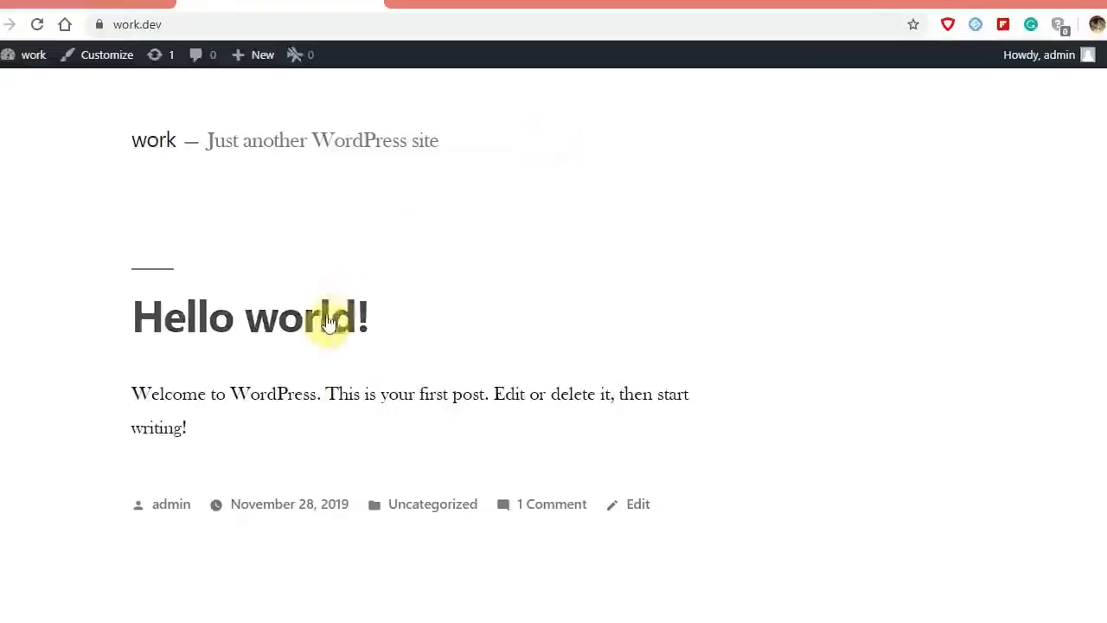
click(330, 317)
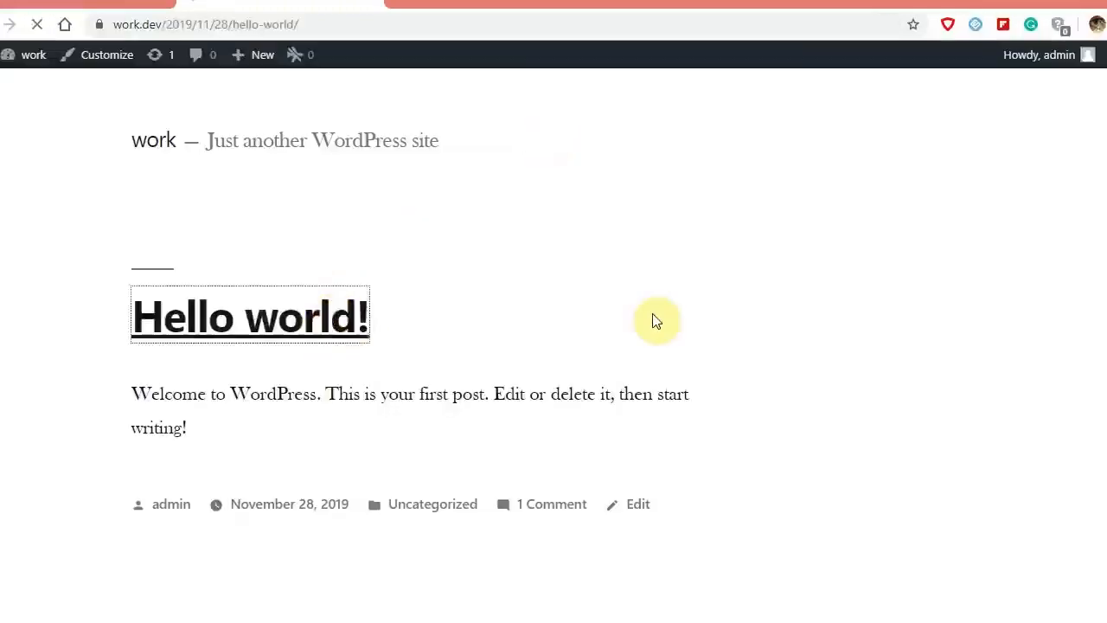